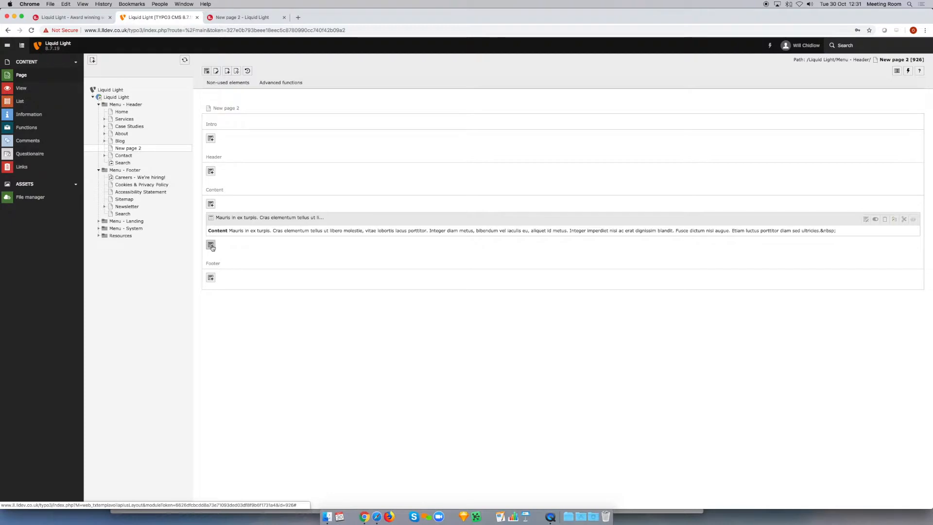
Create an Images Only element below the existing text in the Content area of New page 2.
{"action": "left_click", "coordinate": [210, 245]}
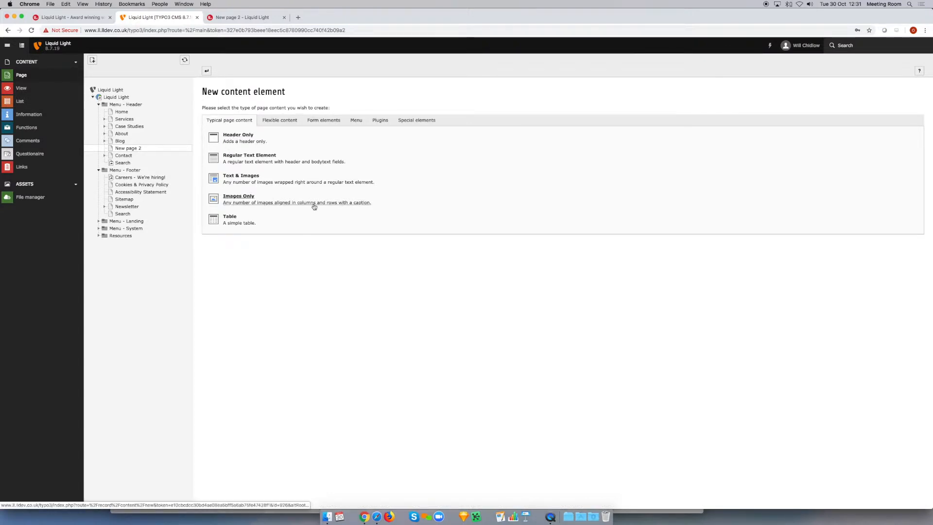
{"action": "left_click", "coordinate": [235, 200]}
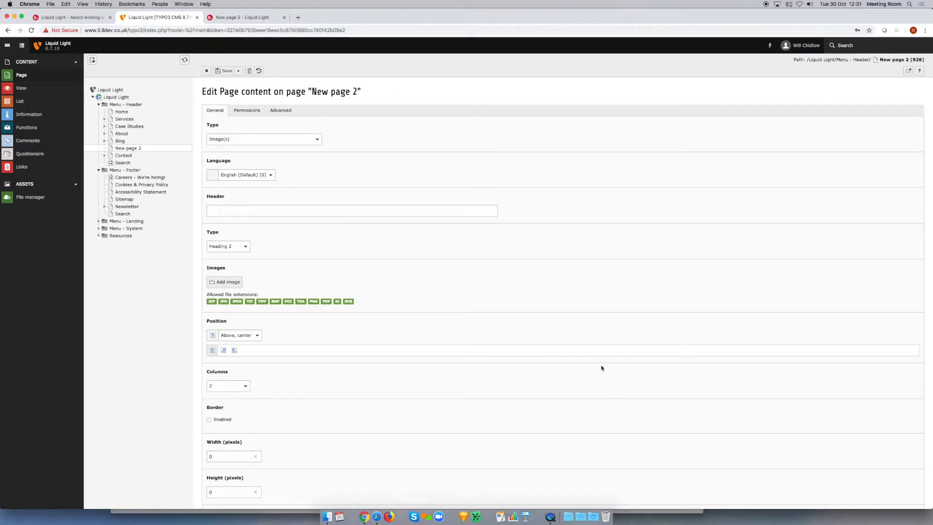
{"action": "left_click", "coordinate": [239, 206]}
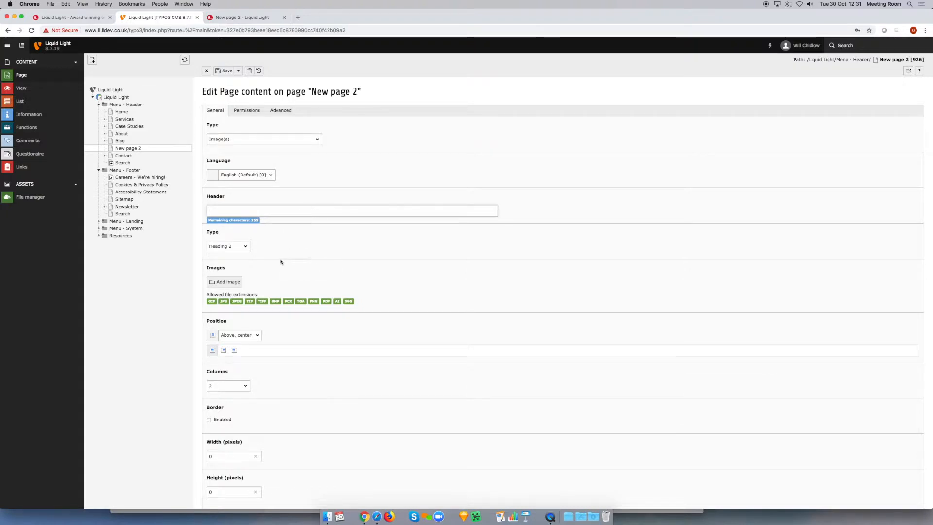
{"action": "left_click", "coordinate": [352, 264]}
Add placeholder.gif from the Photos/training_folder directory to the image element.
{"action": "scroll", "coordinate": [333, 271], "scroll_direction": "down", "scroll_amount": 2}
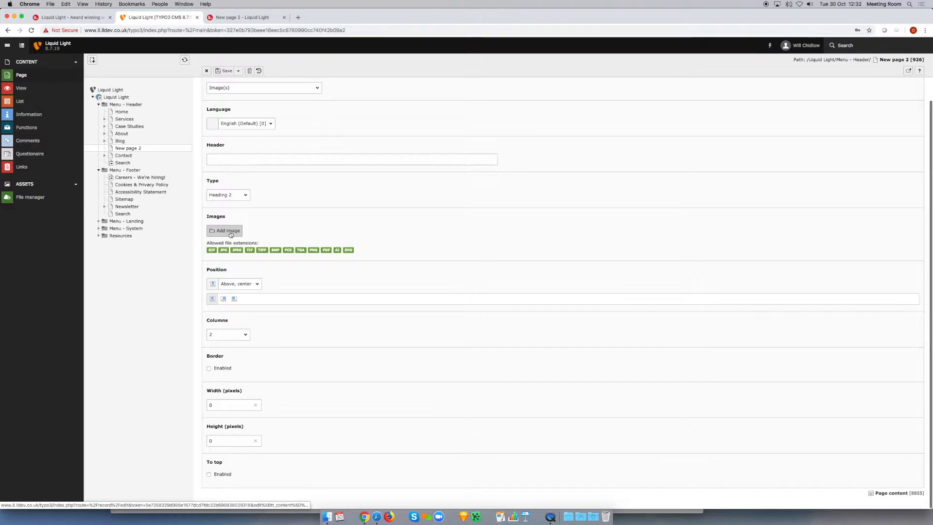
{"action": "left_click", "coordinate": [226, 231]}
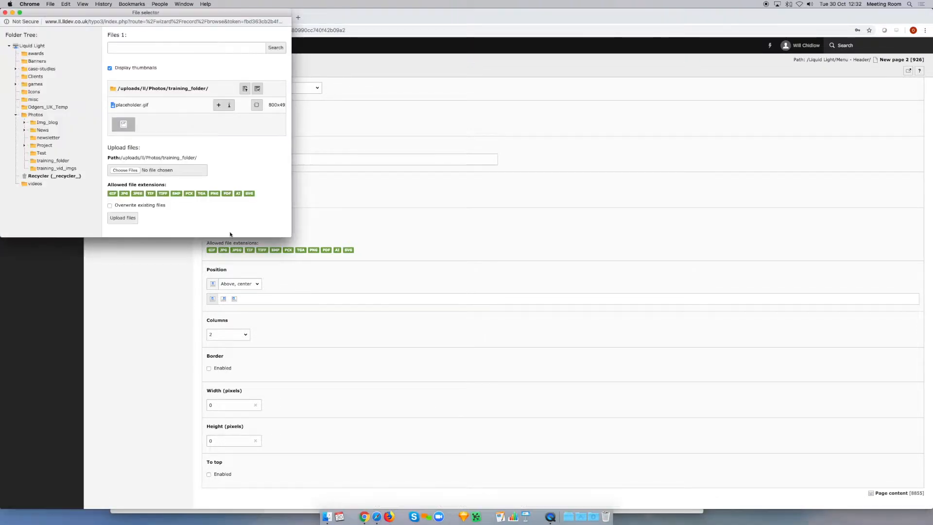
{"action": "left_click_drag", "start_coordinate": [184, 15], "coordinate": [272, 52]}
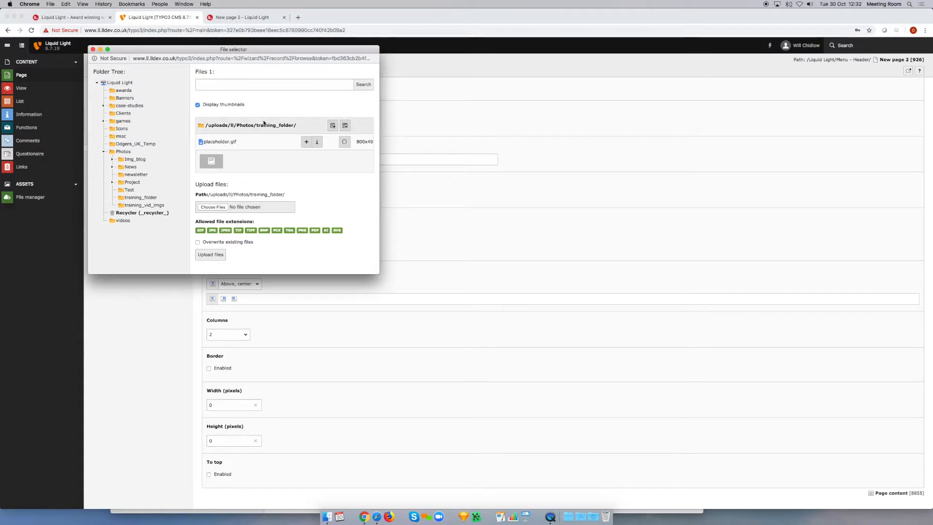
{"action": "left_click", "coordinate": [210, 160]}
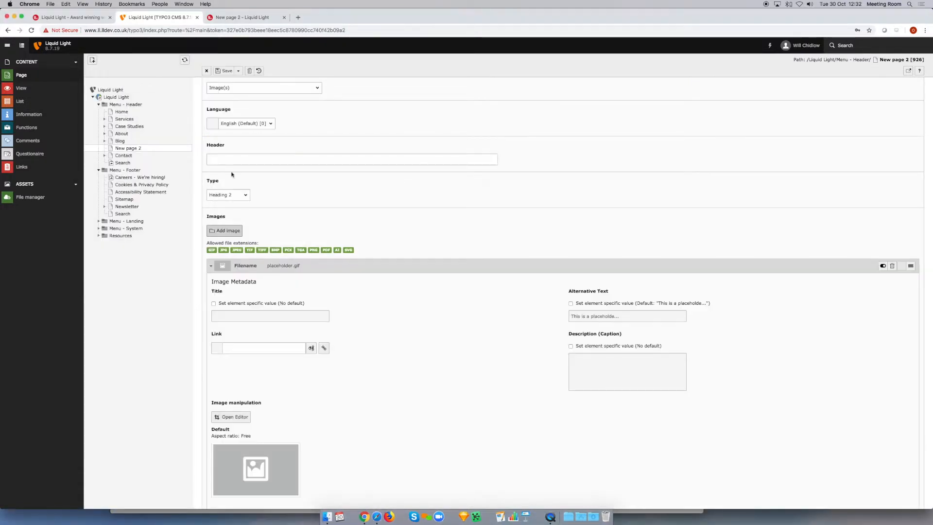
Try an element-specific alternative text on placeholder.gif and switch it back to the default.
{"action": "scroll", "coordinate": [446, 329], "scroll_direction": "down", "scroll_amount": 3}
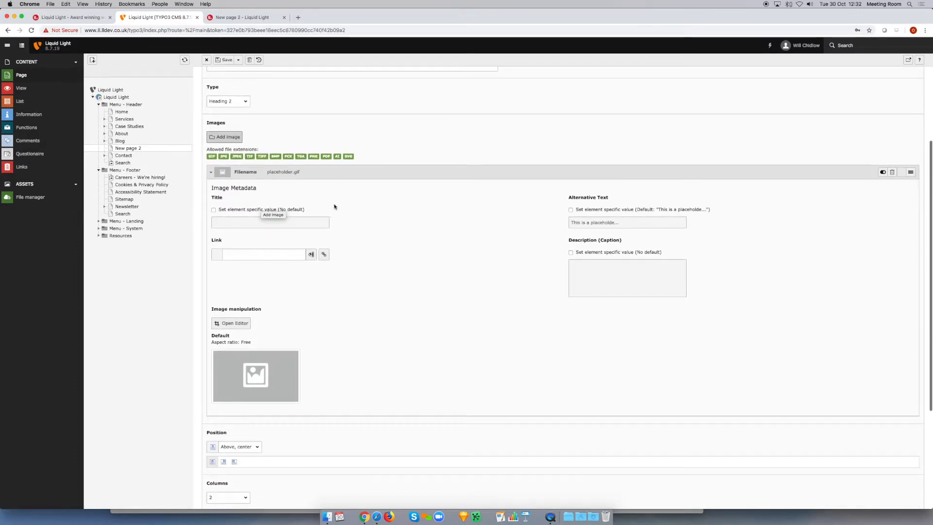
{"action": "scroll", "coordinate": [389, 241], "scroll_direction": "down", "scroll_amount": 1}
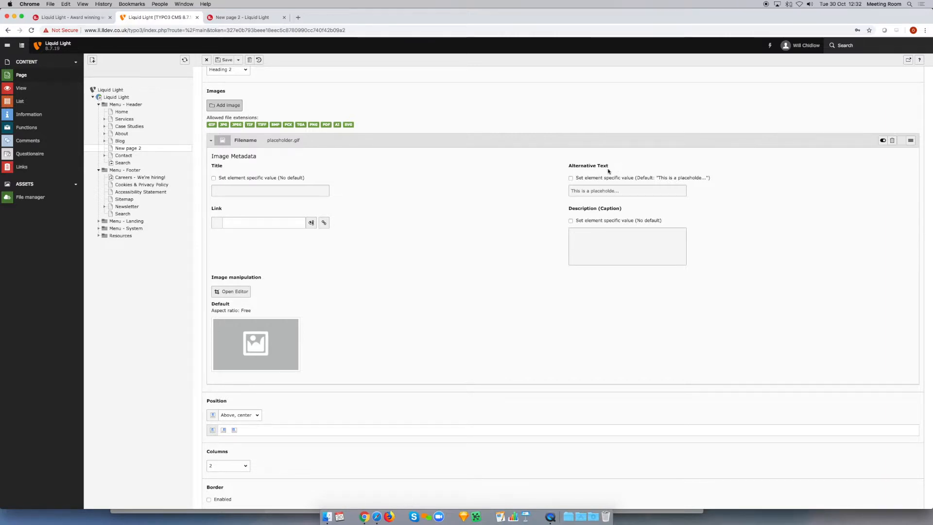
{"action": "left_click", "coordinate": [571, 178]}
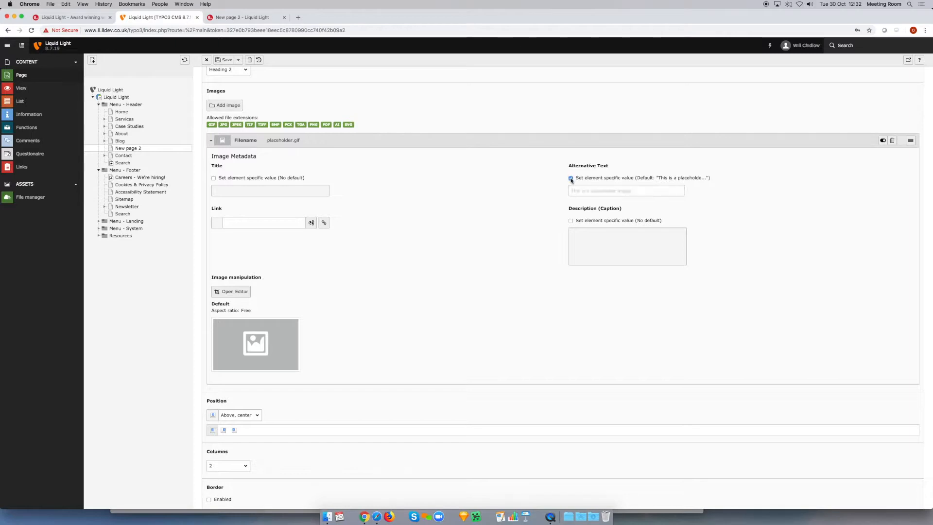
{"action": "left_click", "coordinate": [615, 192]}
{"action": "left_click", "coordinate": [571, 178]}
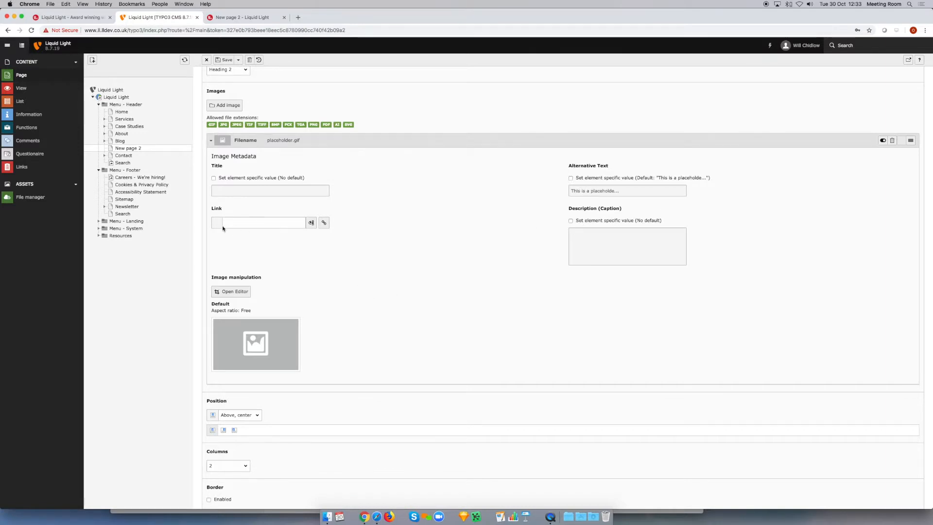
Open the link browser for placeholder.gif and look through the page tree of possible link targets.
{"action": "left_click", "coordinate": [262, 225]}
{"action": "left_click", "coordinate": [436, 261]}
{"action": "left_click", "coordinate": [312, 224]}
{"action": "left_click", "coordinate": [312, 224]}
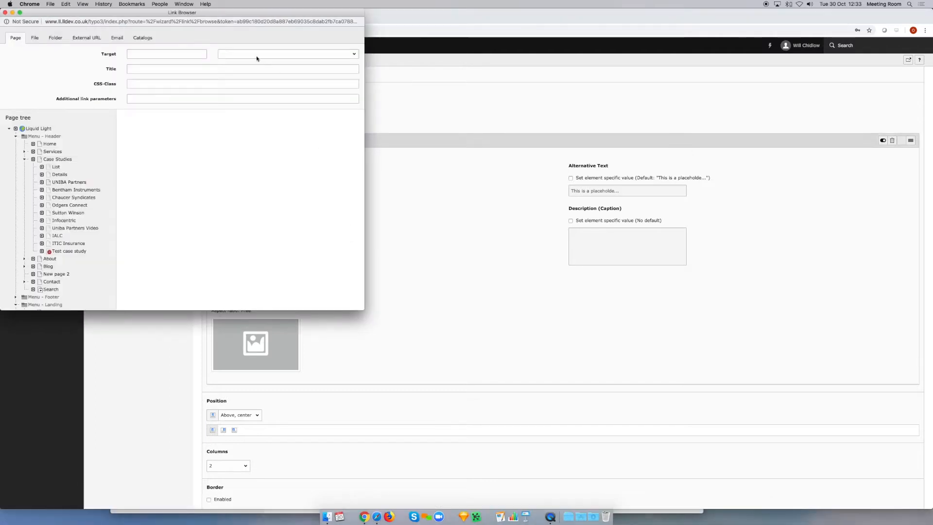
{"action": "left_click_drag", "start_coordinate": [237, 14], "coordinate": [386, 101]}
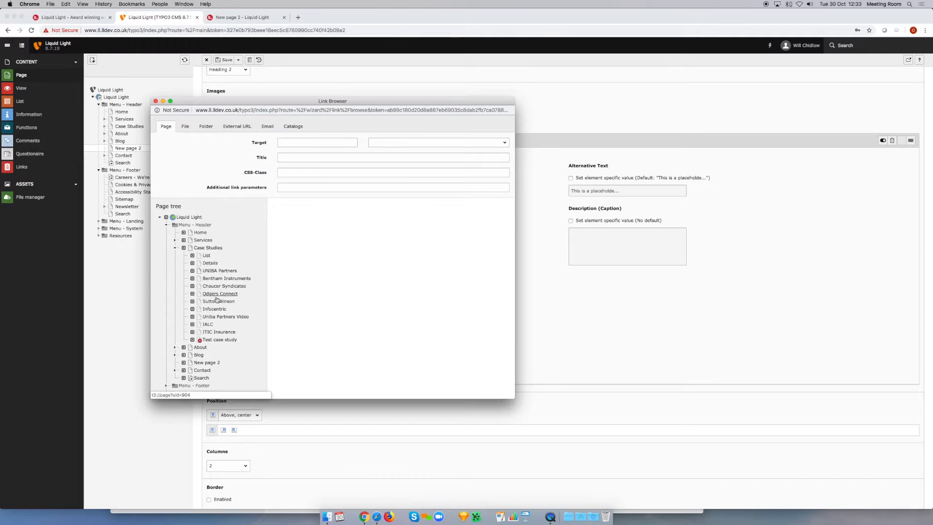
{"action": "scroll", "coordinate": [217, 291], "scroll_direction": "down", "scroll_amount": 5}
{"action": "scroll", "coordinate": [217, 292], "scroll_direction": "down", "scroll_amount": 2}
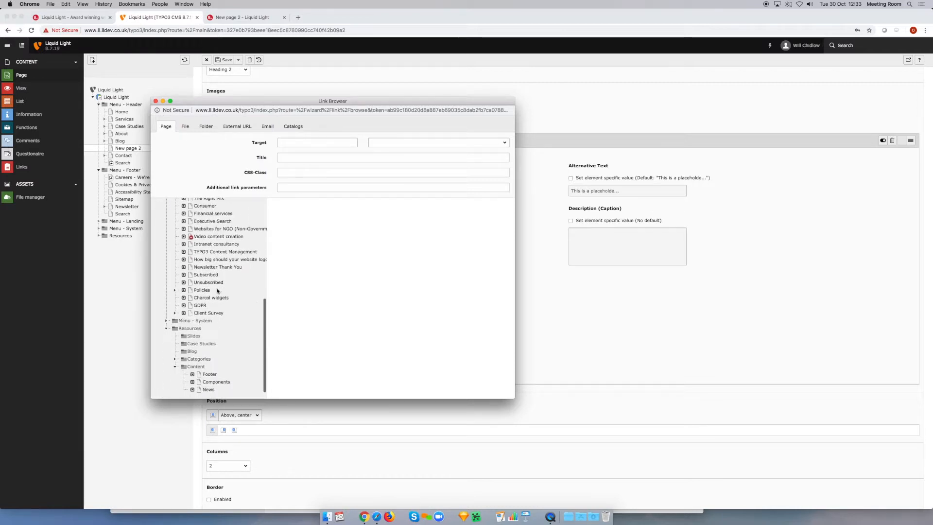
{"action": "scroll", "coordinate": [221, 301], "scroll_direction": "up", "scroll_amount": 7}
Review the file, external URL, folder, email and catalog link options, and close the link browser without setting a link.
{"action": "left_click", "coordinate": [185, 126]}
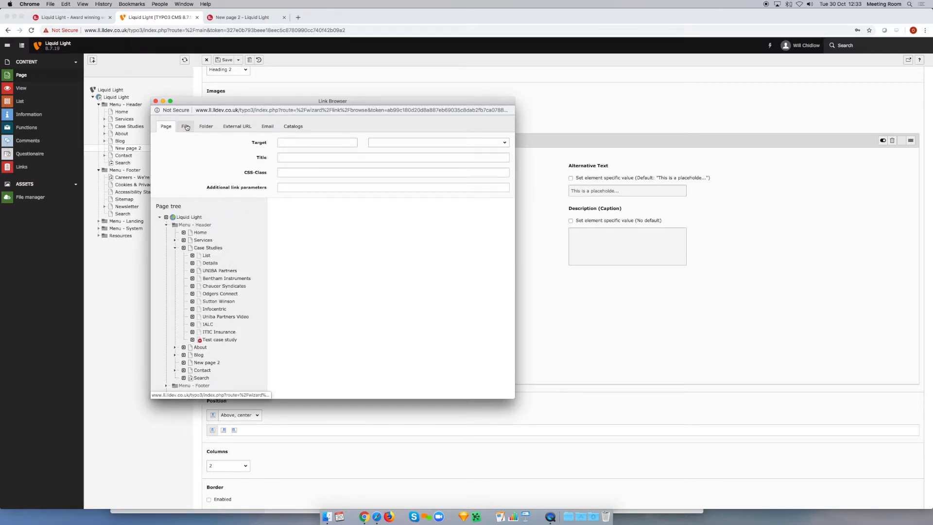
{"action": "left_click", "coordinate": [231, 127]}
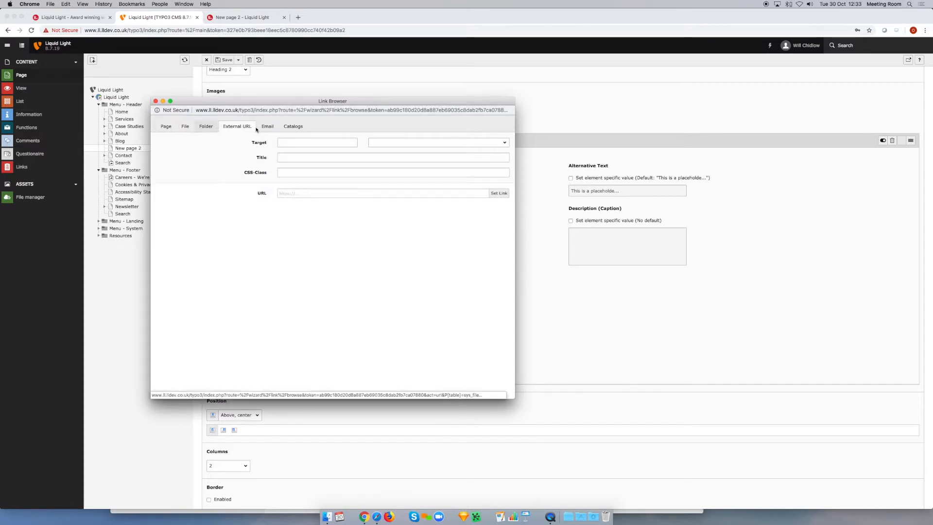
{"action": "left_click", "coordinate": [206, 127]}
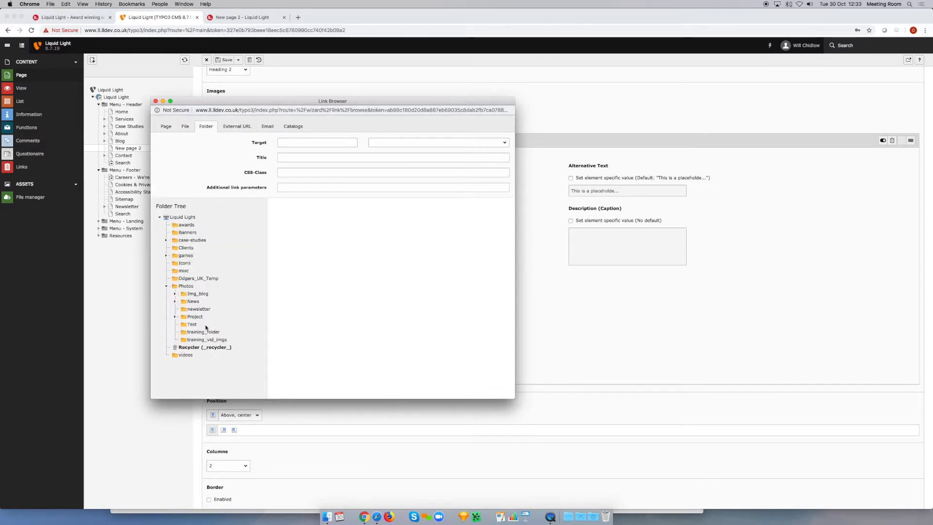
{"action": "left_click", "coordinate": [271, 125]}
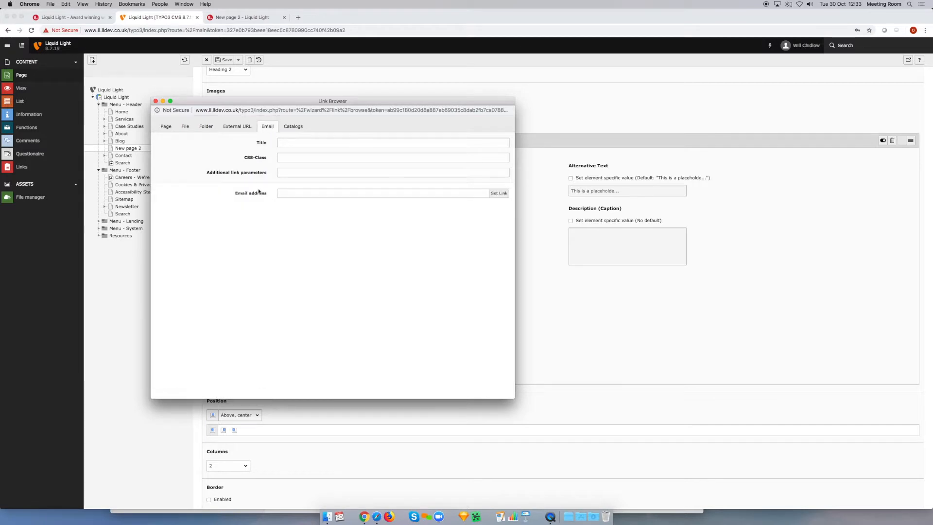
{"action": "left_click", "coordinate": [294, 126]}
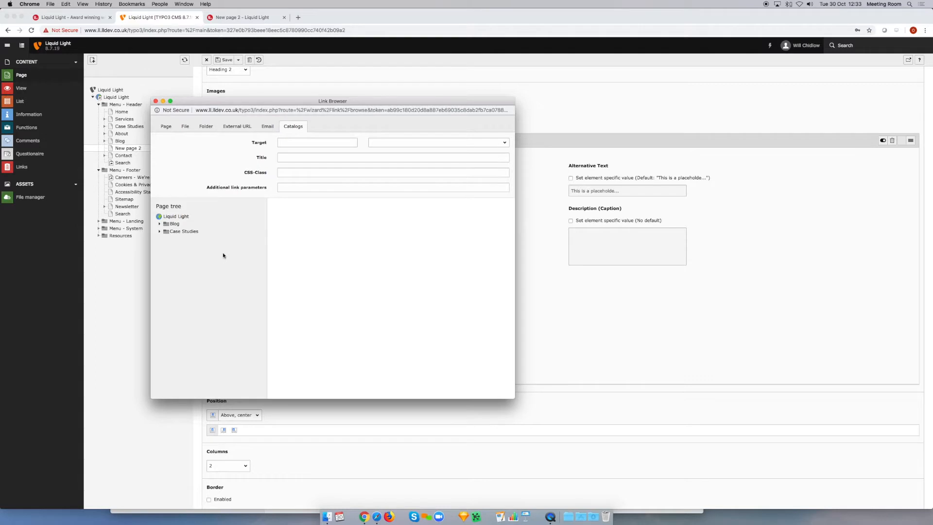
{"action": "left_click", "coordinate": [156, 102]}
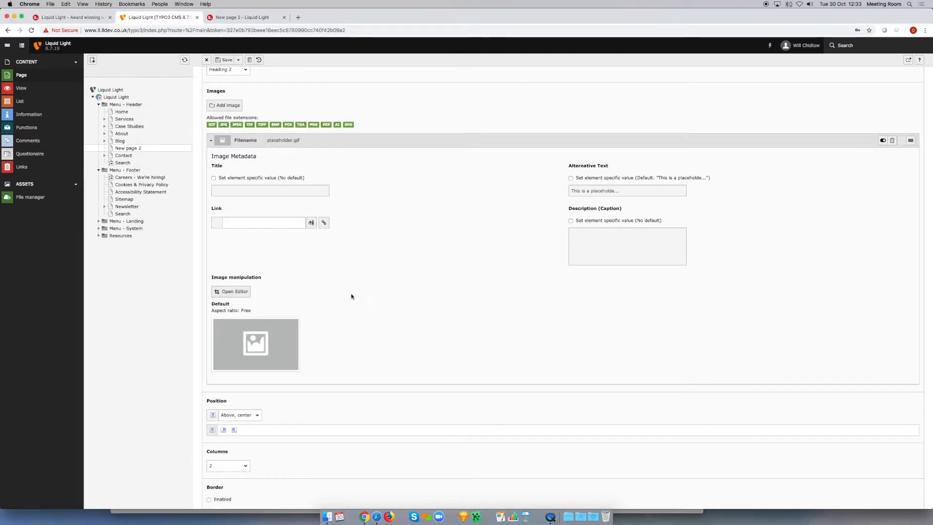
Review the image element's position, column and size settings and save the element.
{"action": "scroll", "coordinate": [349, 297], "scroll_direction": "down", "scroll_amount": 5}
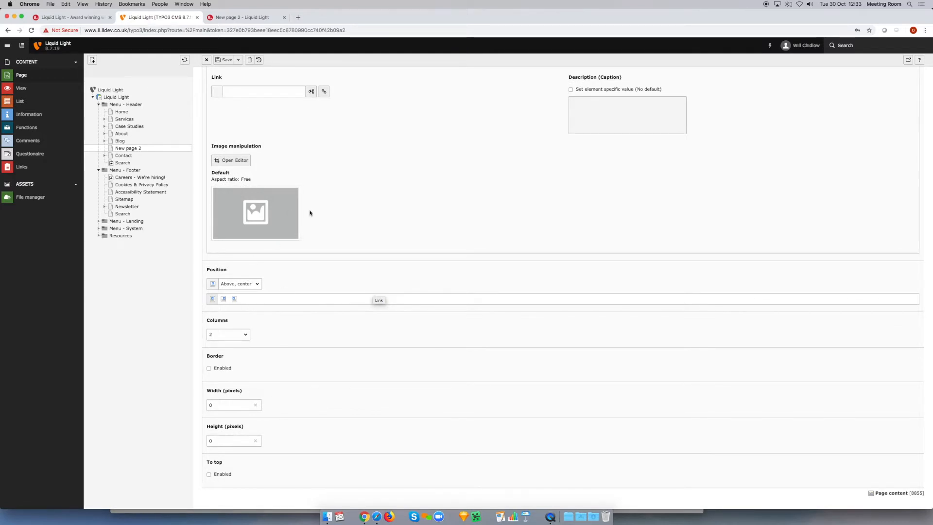
{"action": "scroll", "coordinate": [311, 209], "scroll_direction": "up", "scroll_amount": 4}
{"action": "scroll", "coordinate": [414, 327], "scroll_direction": "down", "scroll_amount": 4}
{"action": "scroll", "coordinate": [312, 342], "scroll_direction": "up", "scroll_amount": 2}
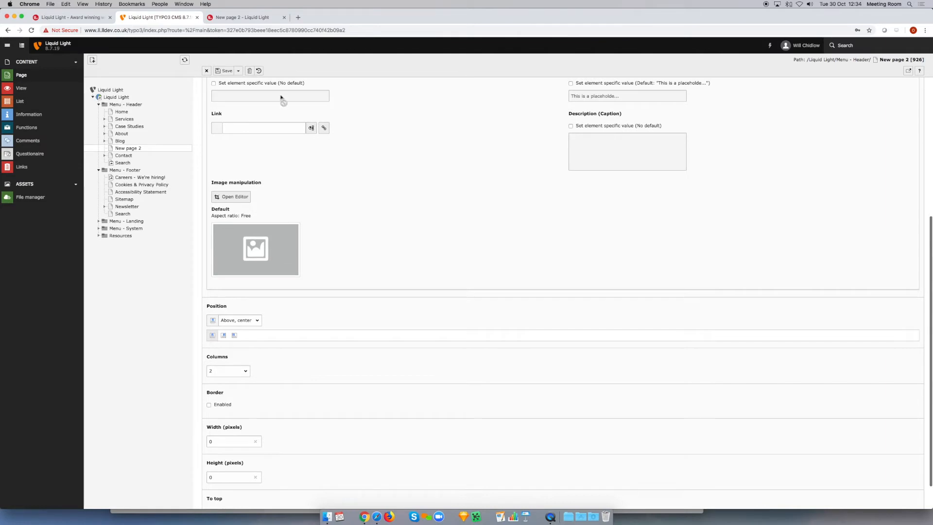
{"action": "left_click", "coordinate": [224, 71]}
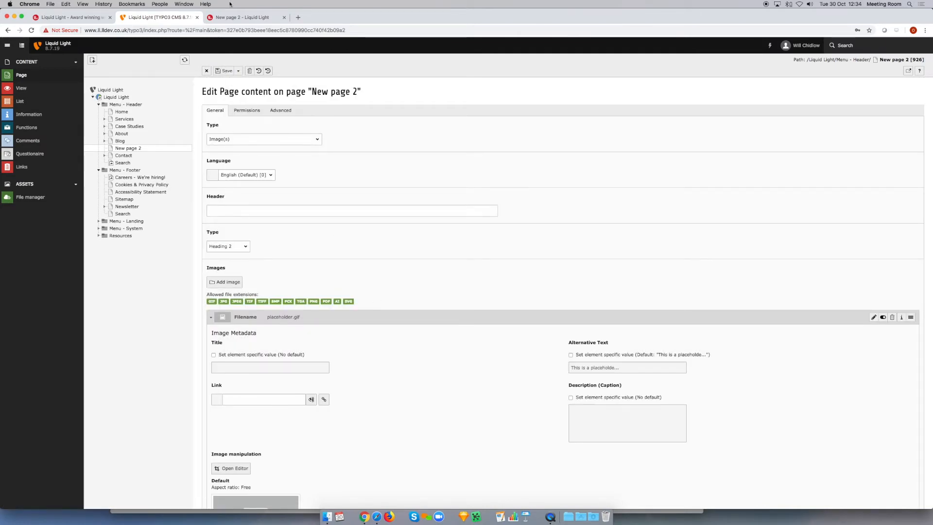
Reload the published New page 2 and check how the placeholder image displays below the text.
{"action": "left_click", "coordinate": [248, 20]}
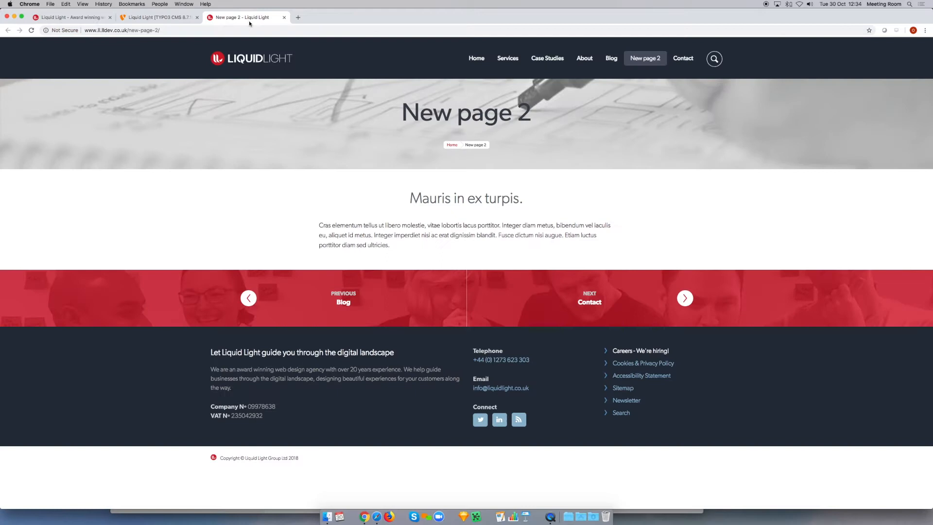
{"action": "left_click", "coordinate": [32, 30]}
{"action": "scroll", "coordinate": [709, 276], "scroll_direction": "down", "scroll_amount": 3}
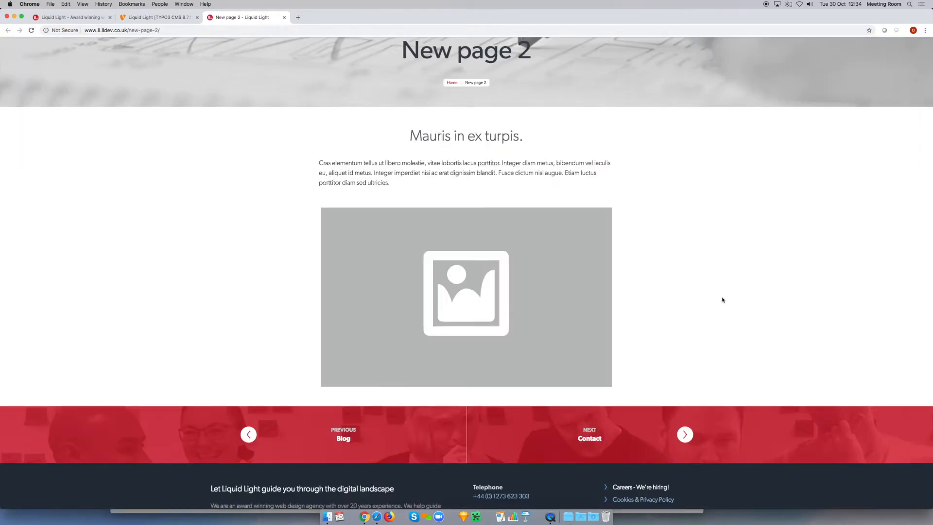
{"action": "scroll", "coordinate": [729, 301], "scroll_direction": "up", "scroll_amount": 1}
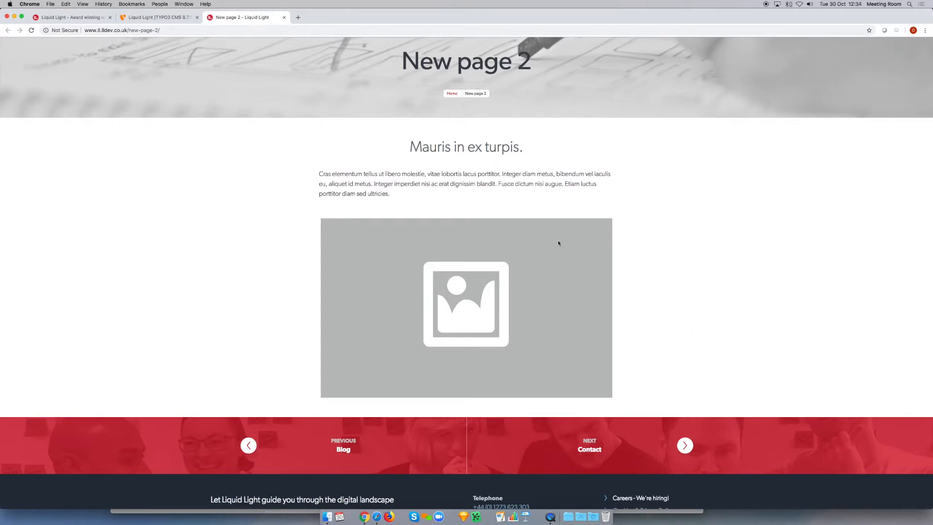
Return to the TYPO3 editor, add a second placeholder.gif to the image element and save it.
{"action": "left_click", "coordinate": [161, 17]}
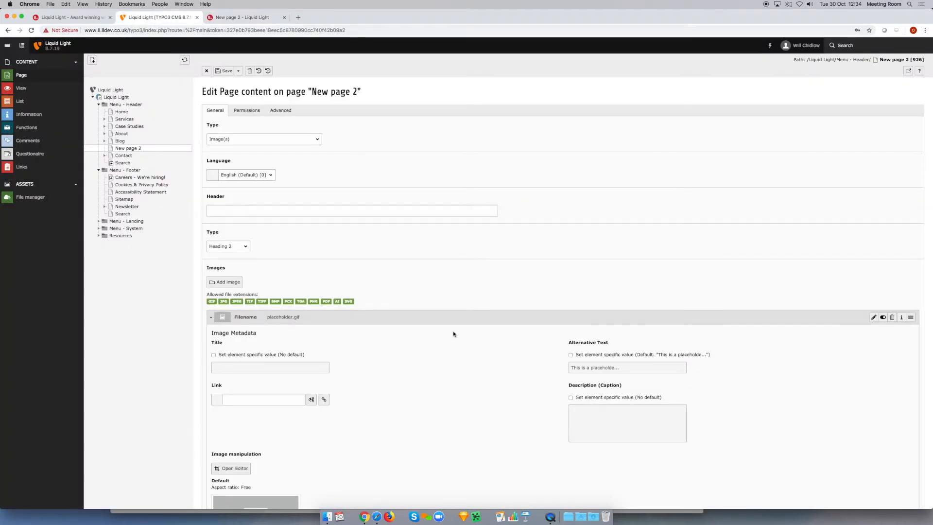
{"action": "scroll", "coordinate": [446, 328], "scroll_direction": "down", "scroll_amount": 3}
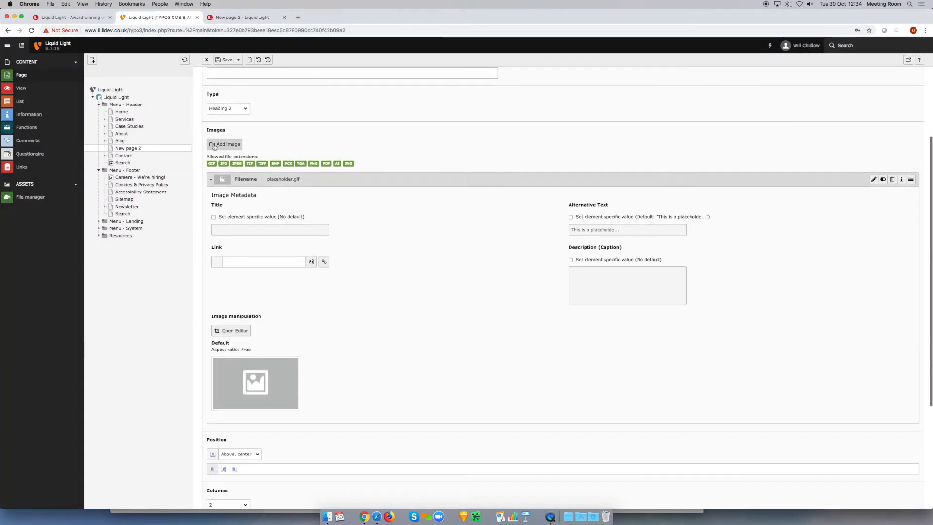
{"action": "left_click", "coordinate": [211, 181]}
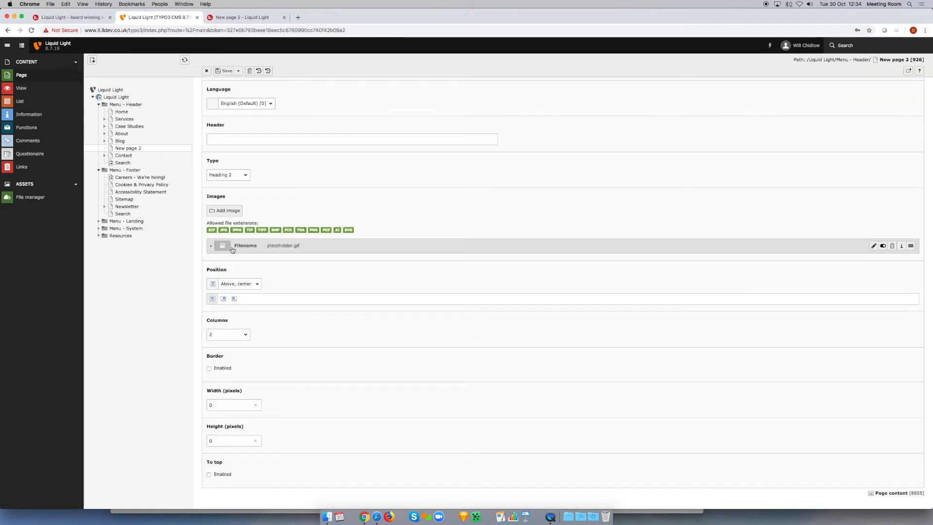
{"action": "left_click", "coordinate": [226, 212]}
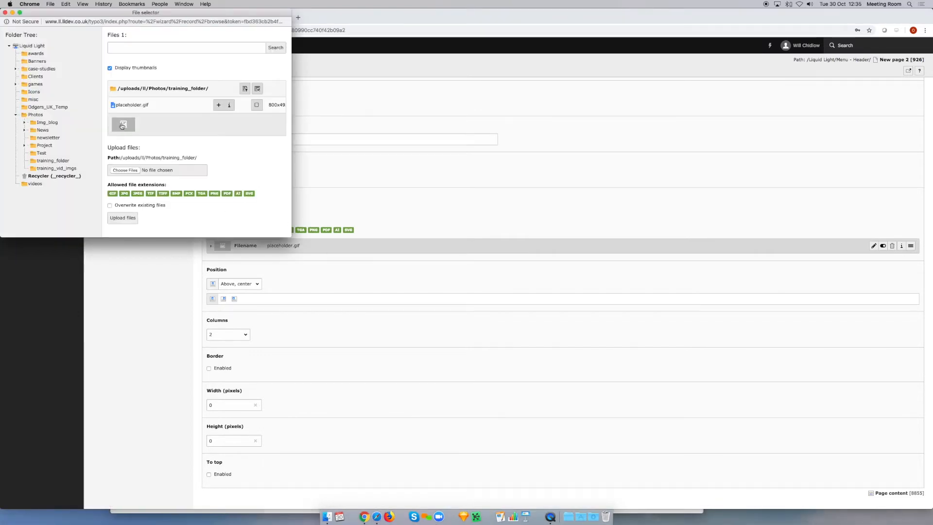
{"action": "left_click", "coordinate": [123, 125]}
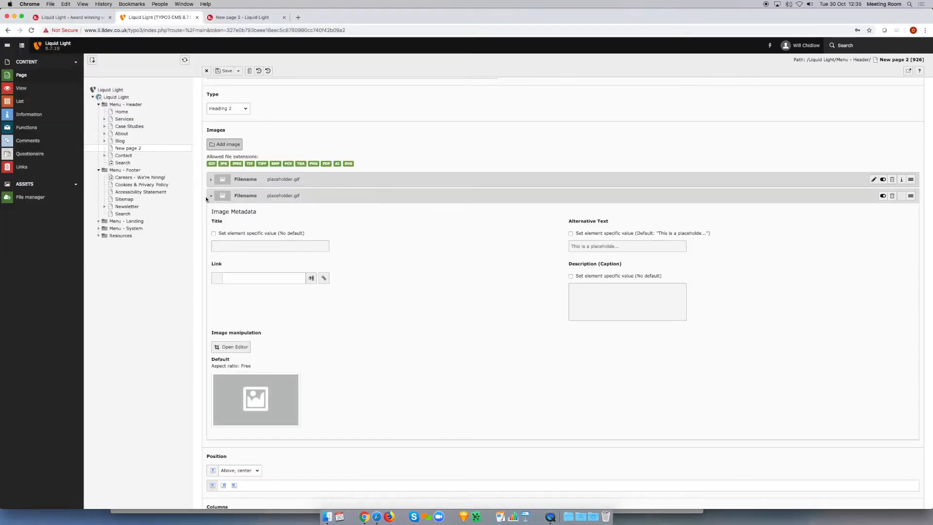
{"action": "left_click", "coordinate": [212, 199]}
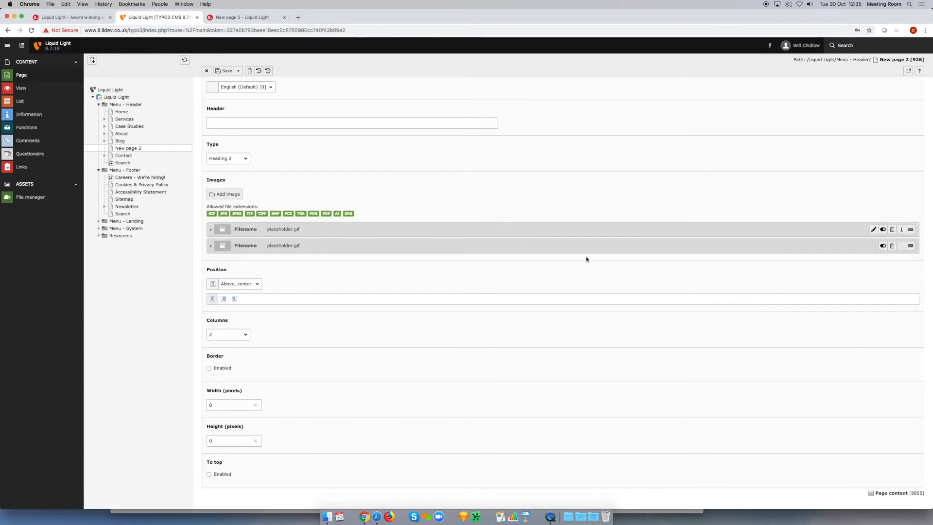
{"action": "left_click", "coordinate": [227, 71]}
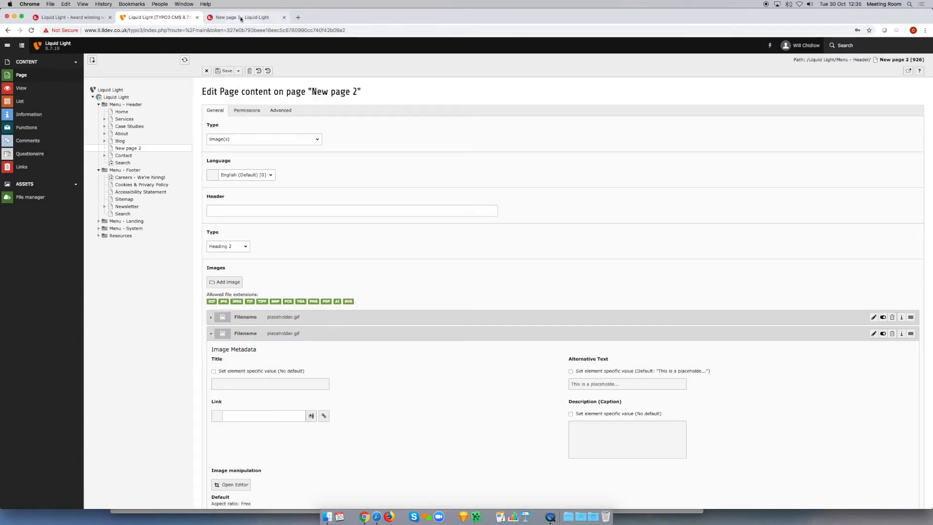
Reload the published New page 2 and check the layout of the two images.
{"action": "left_click", "coordinate": [241, 18]}
{"action": "left_click", "coordinate": [32, 30]}
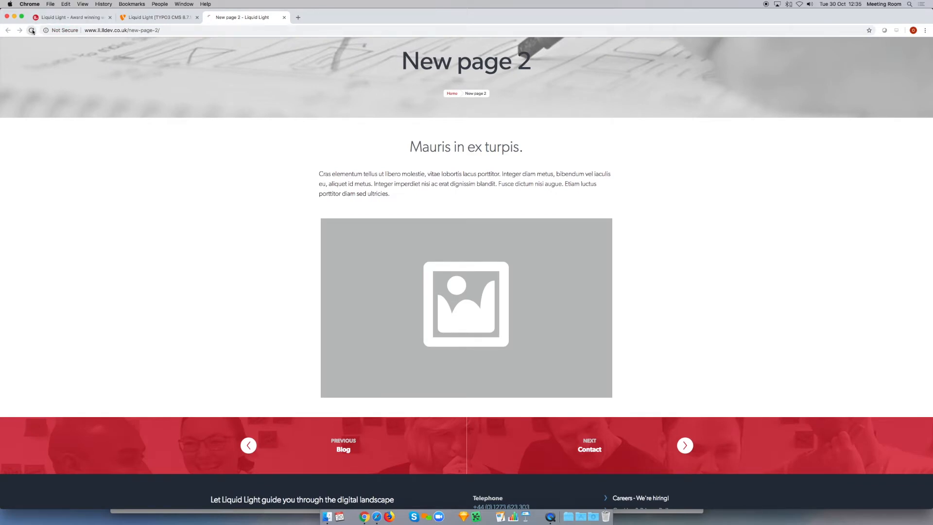
{"action": "scroll", "coordinate": [640, 290], "scroll_direction": "down", "scroll_amount": 5}
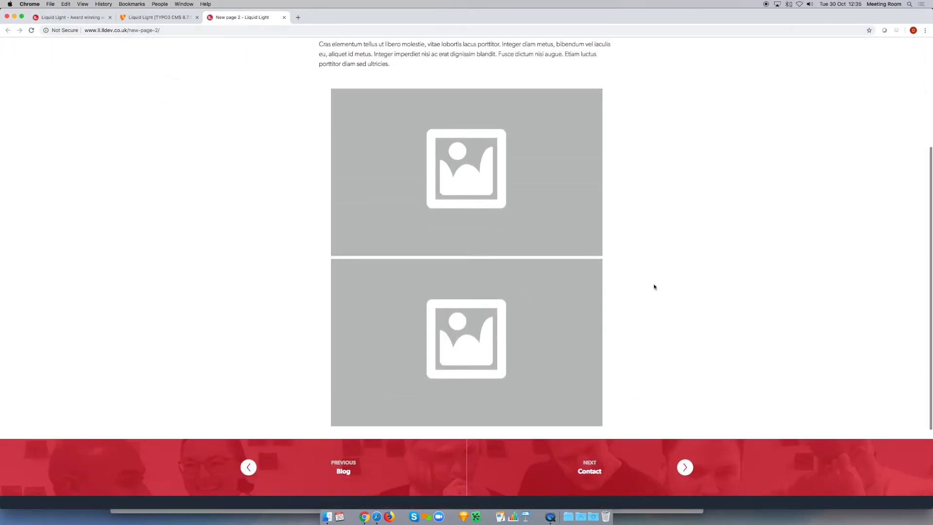
Set the image element's width to 300 pixels in the TYPO3 editor, save it and check the published New page 2 after a reload.
{"action": "scroll", "coordinate": [681, 277], "scroll_direction": "down", "scroll_amount": 3}
{"action": "scroll", "coordinate": [523, 165], "scroll_direction": "up", "scroll_amount": 7}
{"action": "scroll", "coordinate": [523, 166], "scroll_direction": "up", "scroll_amount": 2}
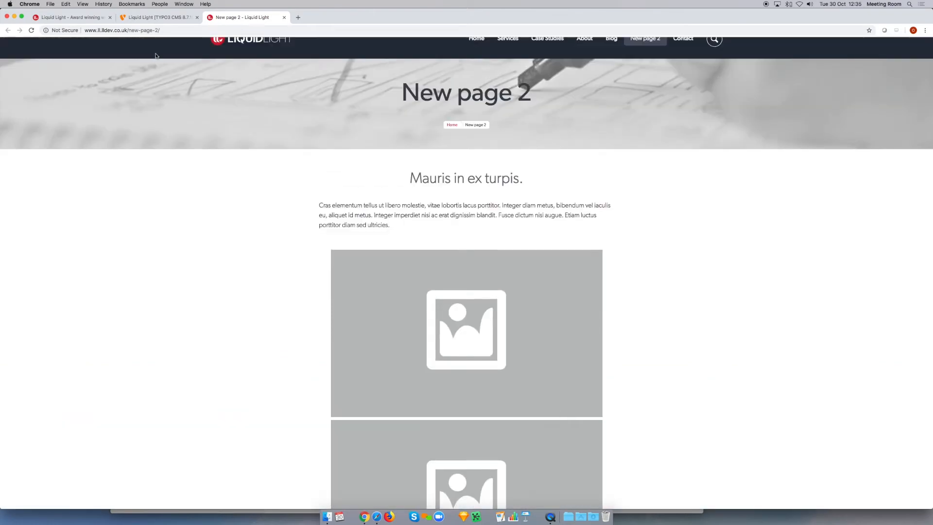
{"action": "left_click", "coordinate": [149, 19]}
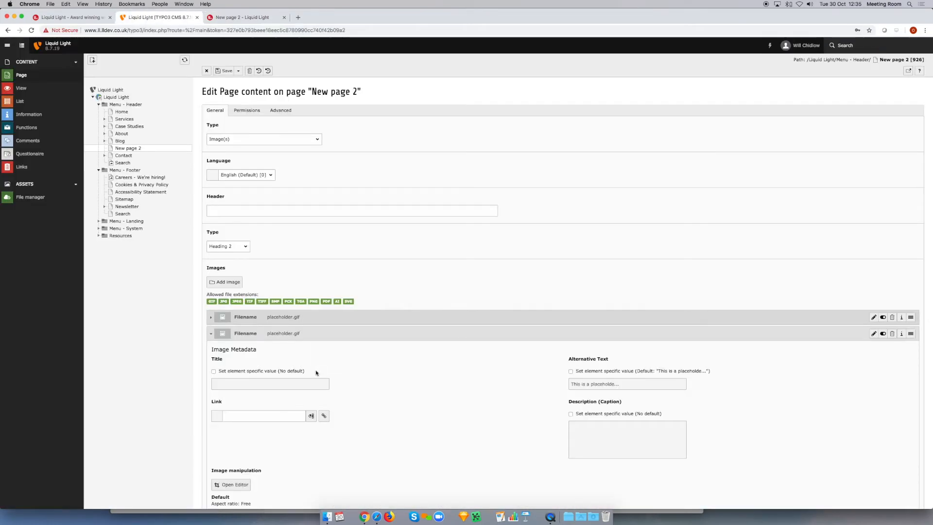
{"action": "scroll", "coordinate": [378, 351], "scroll_direction": "down", "scroll_amount": 5}
{"action": "scroll", "coordinate": [378, 351], "scroll_direction": "down", "scroll_amount": 4}
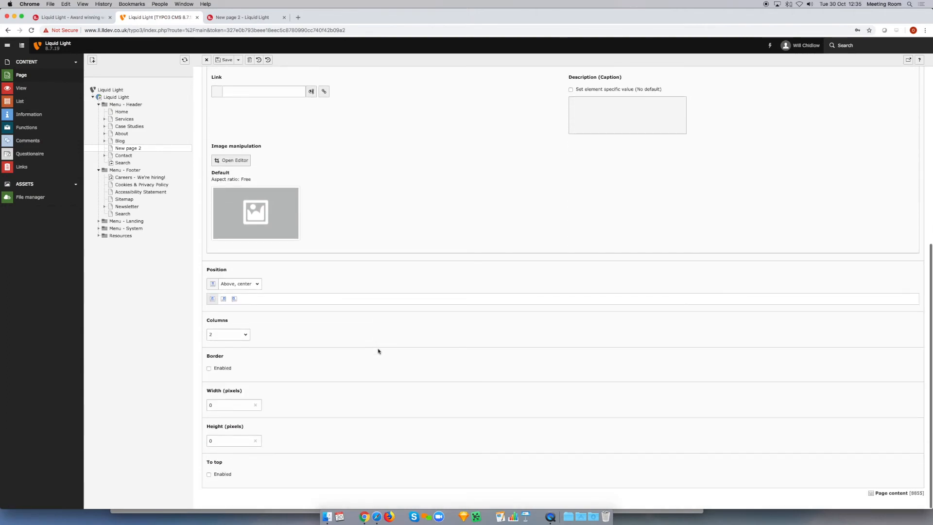
{"action": "left_click", "coordinate": [238, 405]}
{"action": "double_click", "coordinate": [237, 405]}
{"action": "type", "text": "300"}
{"action": "left_click", "coordinate": [192, 408]}
{"action": "scroll", "coordinate": [313, 399], "scroll_direction": "up", "scroll_amount": 1}
{"action": "scroll", "coordinate": [314, 398], "scroll_direction": "up", "scroll_amount": 1}
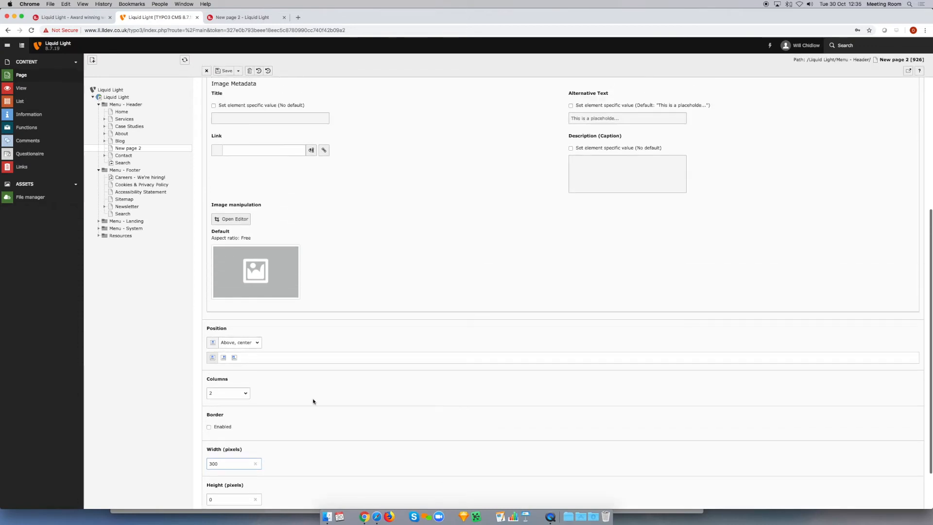
{"action": "left_click", "coordinate": [227, 71]}
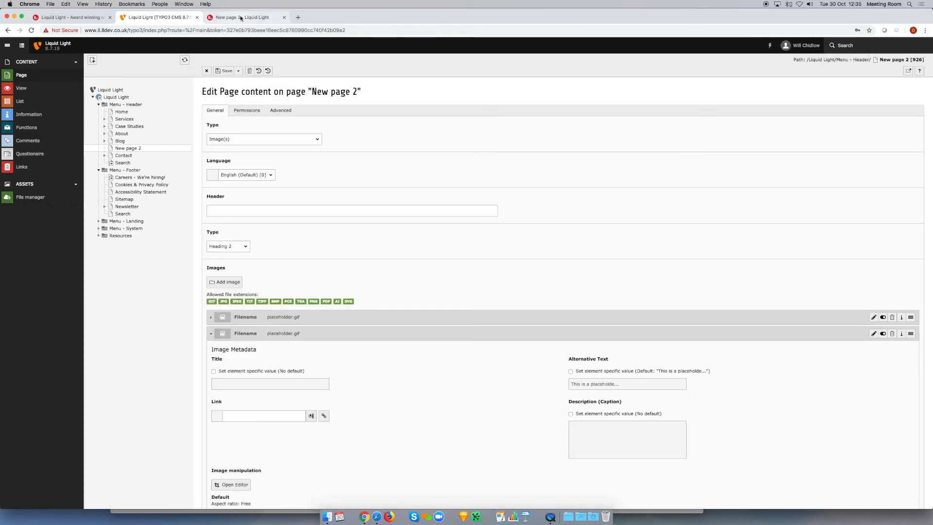
{"action": "left_click", "coordinate": [241, 18]}
{"action": "left_click", "coordinate": [32, 31]}
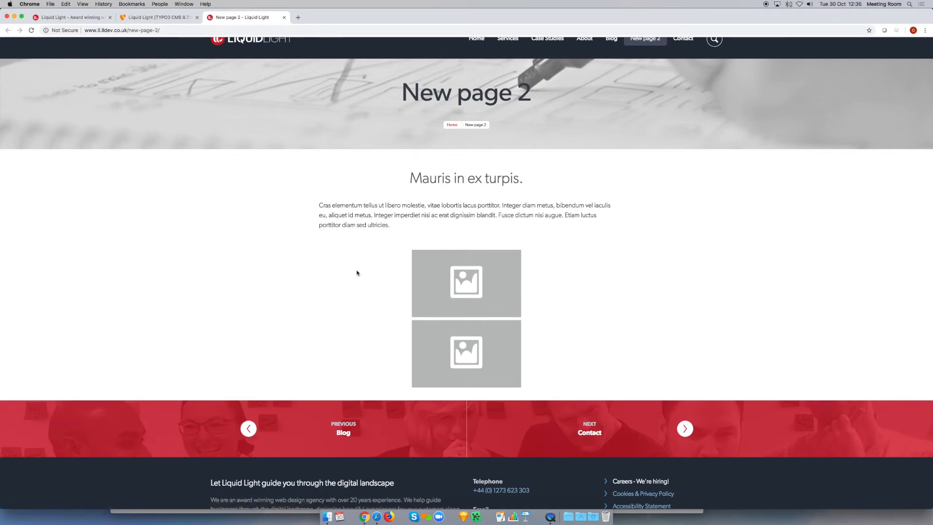
Change the image element's position to "Above, left" in the TYPO3 editor, save it and check the reloaded New page 2.
{"action": "left_click", "coordinate": [155, 17]}
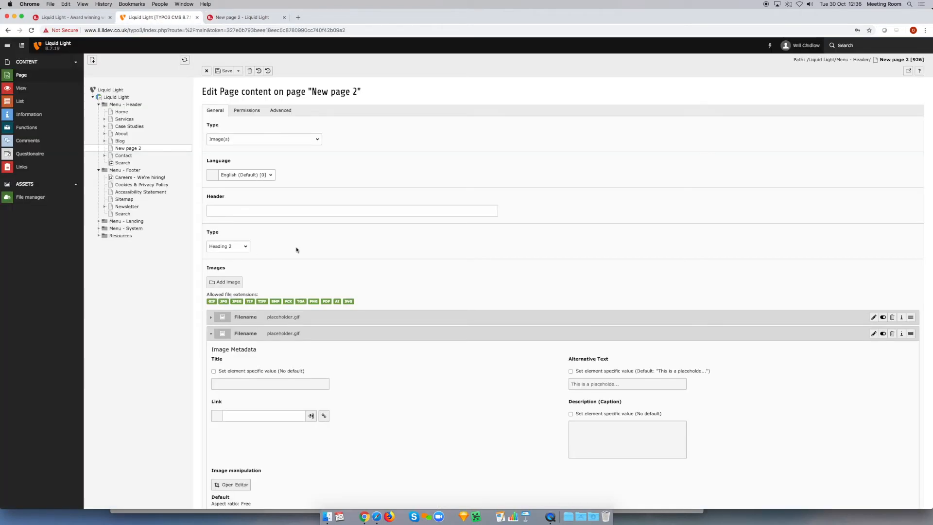
{"action": "scroll", "coordinate": [320, 269], "scroll_direction": "down", "scroll_amount": 5}
{"action": "scroll", "coordinate": [319, 268], "scroll_direction": "down", "scroll_amount": 2}
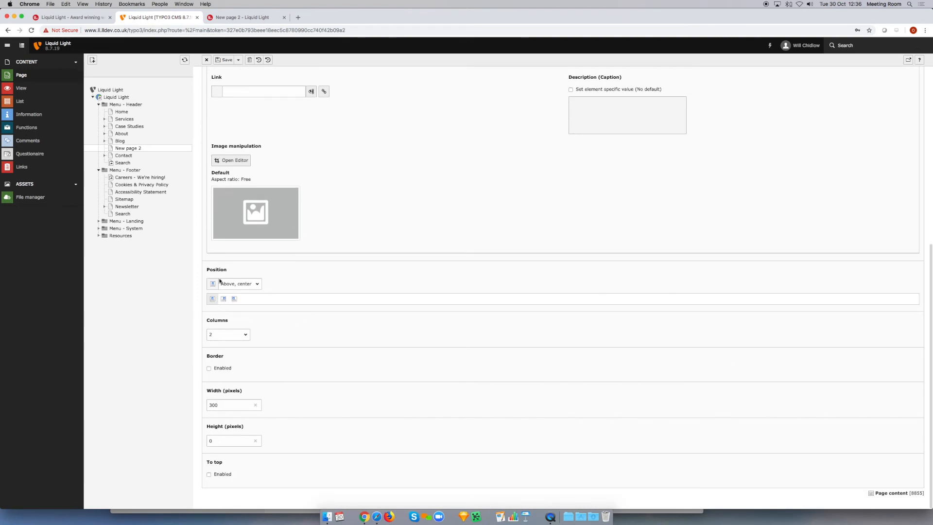
{"action": "left_click", "coordinate": [258, 286]}
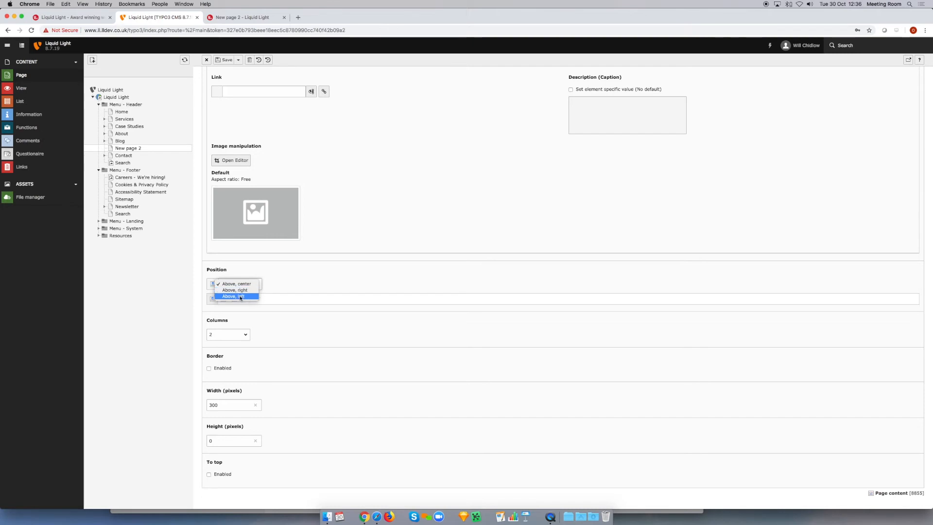
{"action": "left_click", "coordinate": [239, 297]}
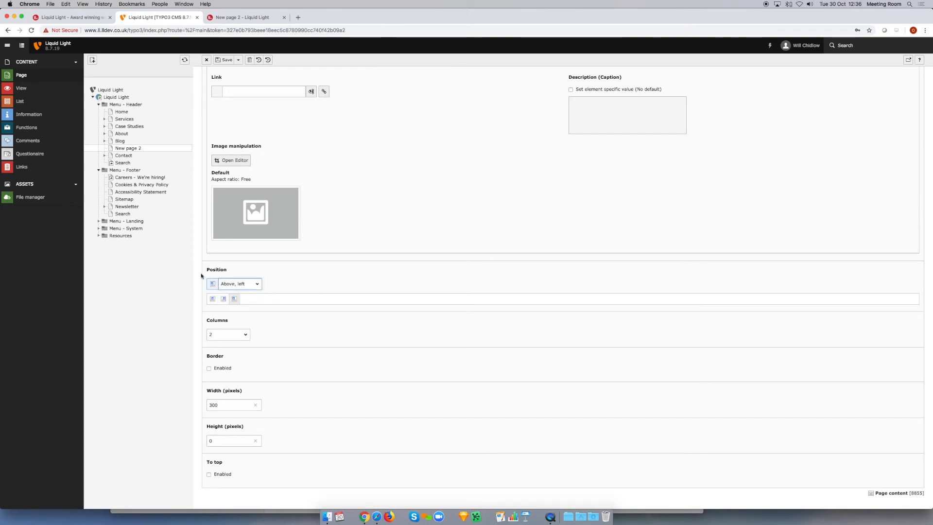
{"action": "left_click", "coordinate": [212, 299]}
{"action": "left_click", "coordinate": [223, 299]}
{"action": "left_click", "coordinate": [234, 299]}
{"action": "left_click", "coordinate": [226, 60]}
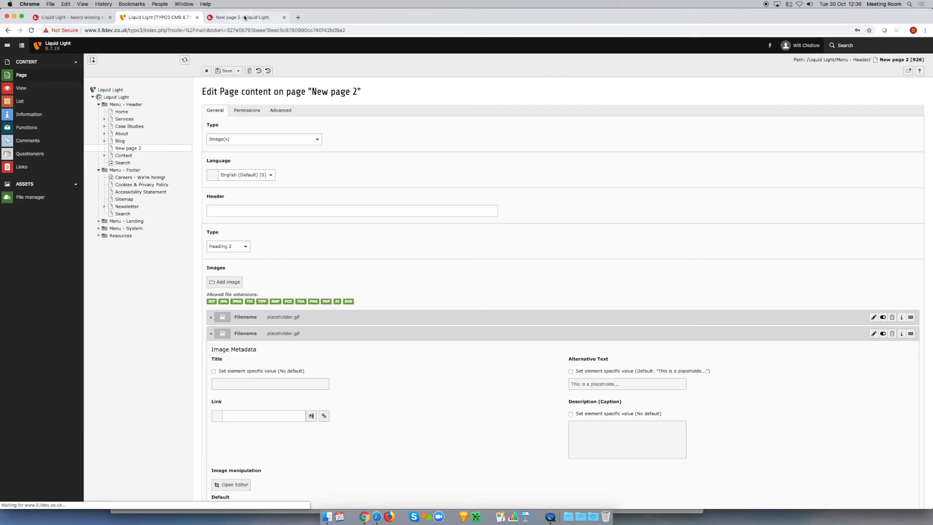
{"action": "left_click", "coordinate": [238, 17]}
{"action": "left_click", "coordinate": [30, 29]}
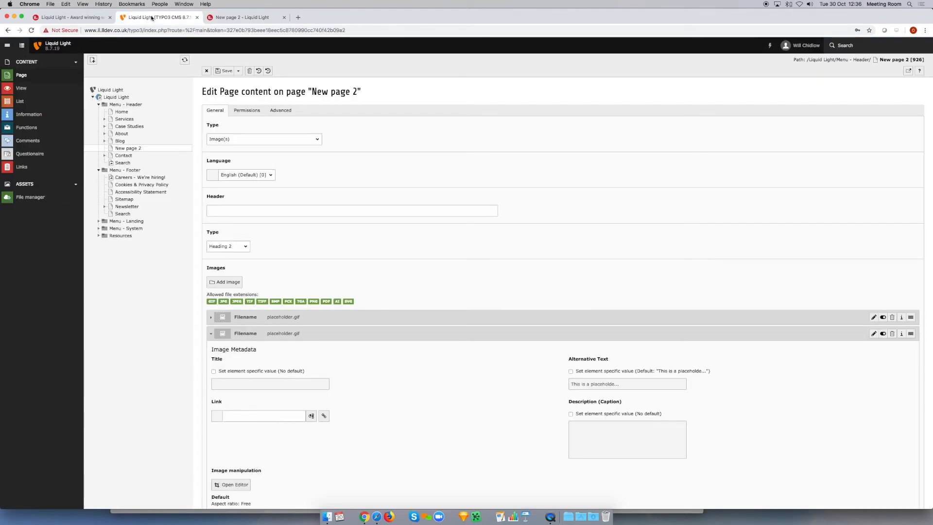
Give the second placeholder.gif the element-specific caption "This is a caption" in the TYPO3 editor, save and check it on the reloaded page.
{"action": "left_click", "coordinate": [154, 17]}
{"action": "left_click", "coordinate": [571, 414]}
{"action": "left_click", "coordinate": [630, 438]}
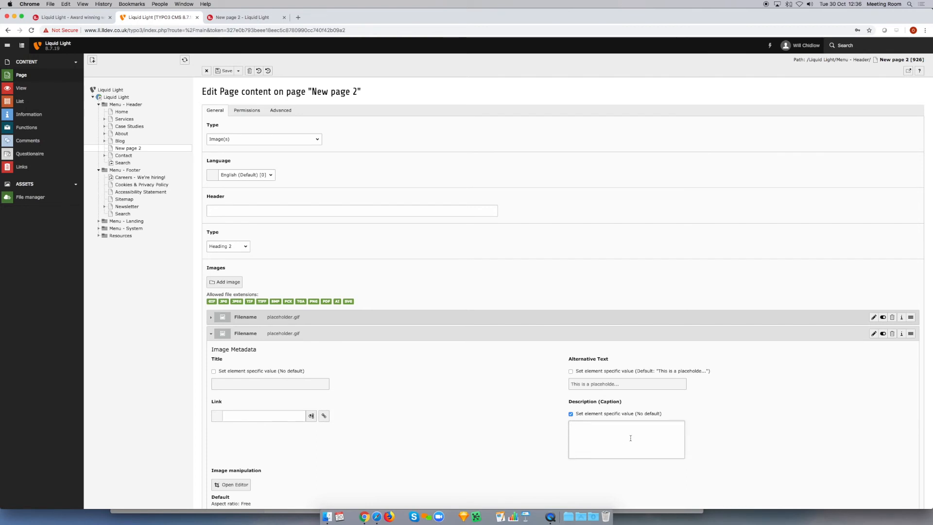
{"action": "type", "text": "This is a caption"}
{"action": "left_click", "coordinate": [225, 71]}
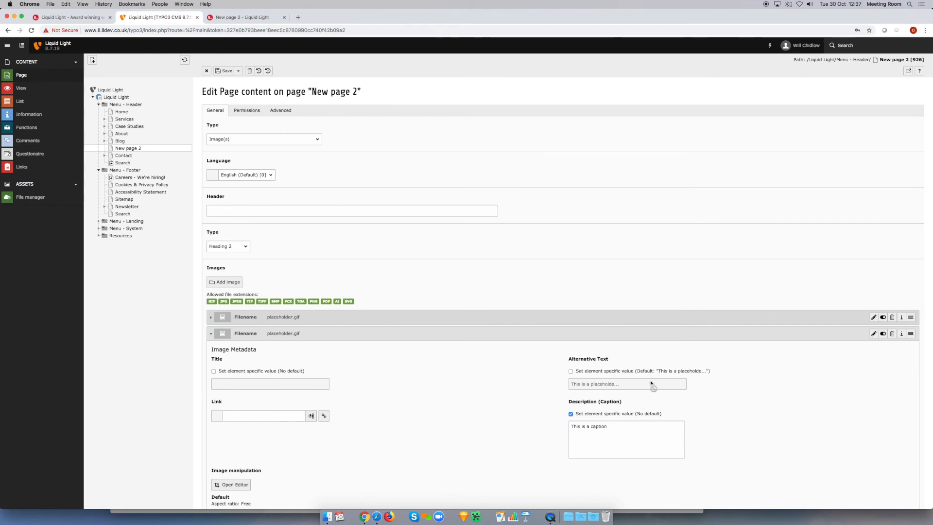
{"action": "left_click", "coordinate": [243, 17]}
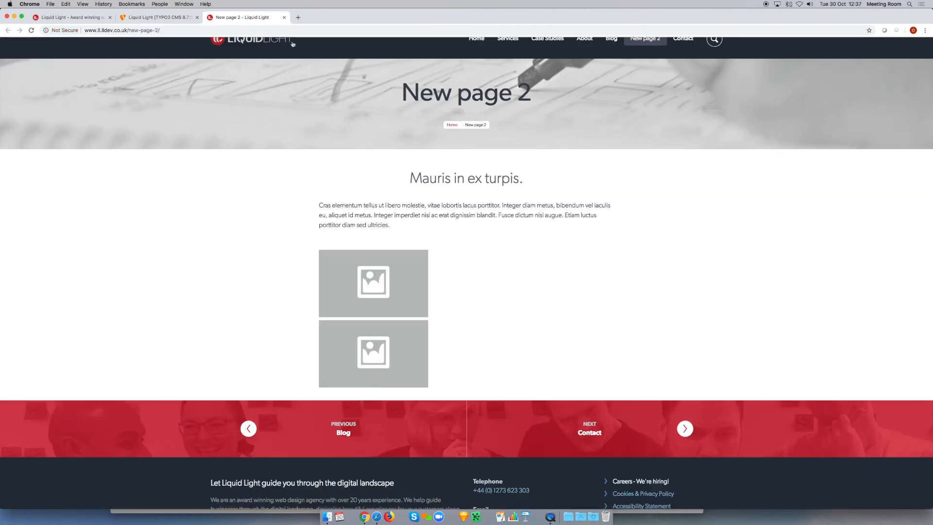
{"action": "left_click", "coordinate": [32, 31]}
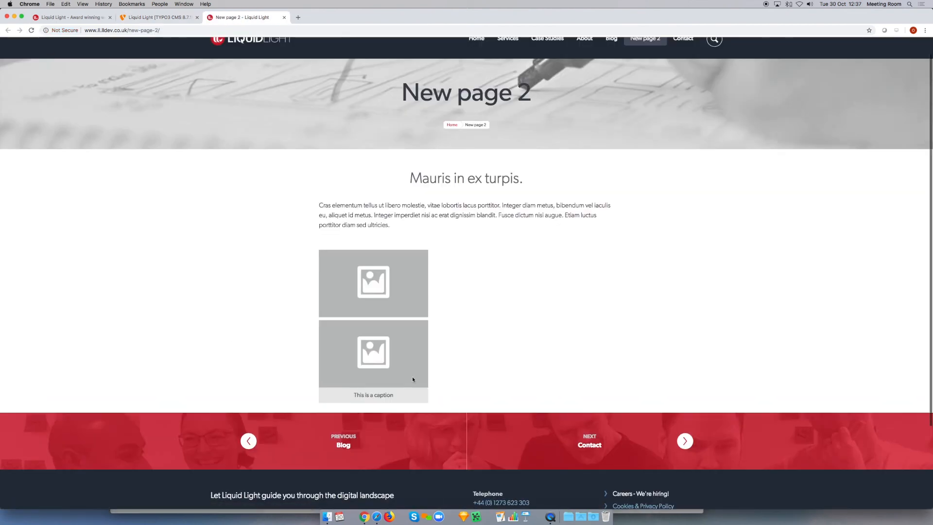